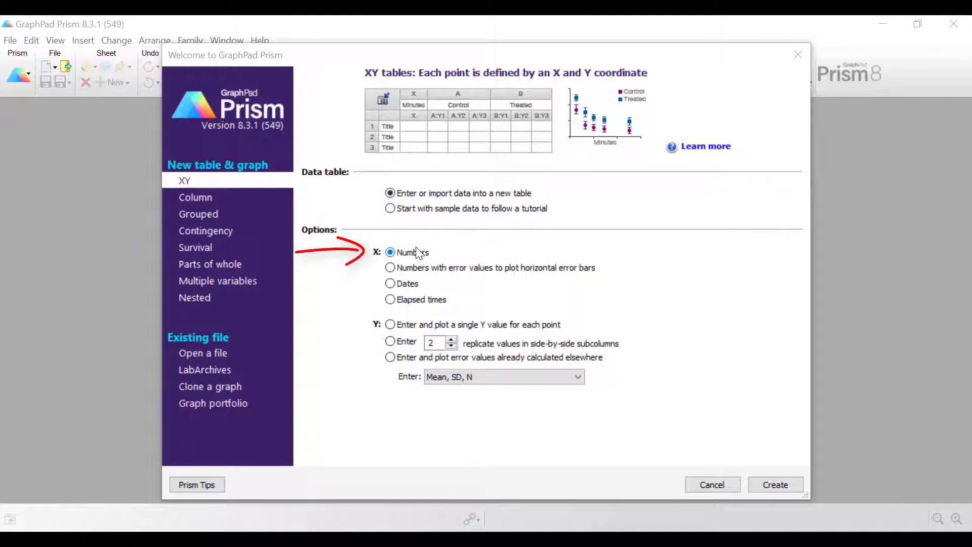
- Create an XY table with 4 side-by-side replicate Y values per point
left_click(410, 344)
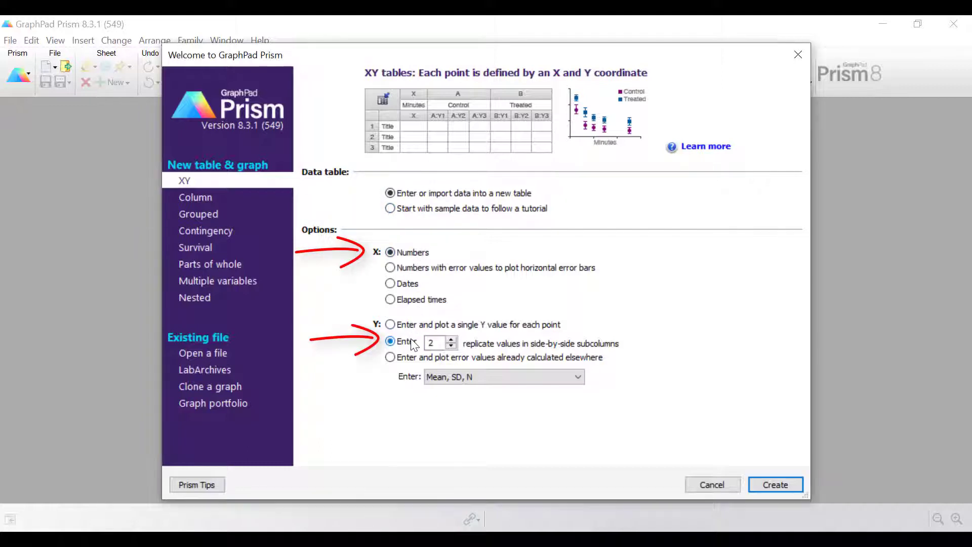
type("4")
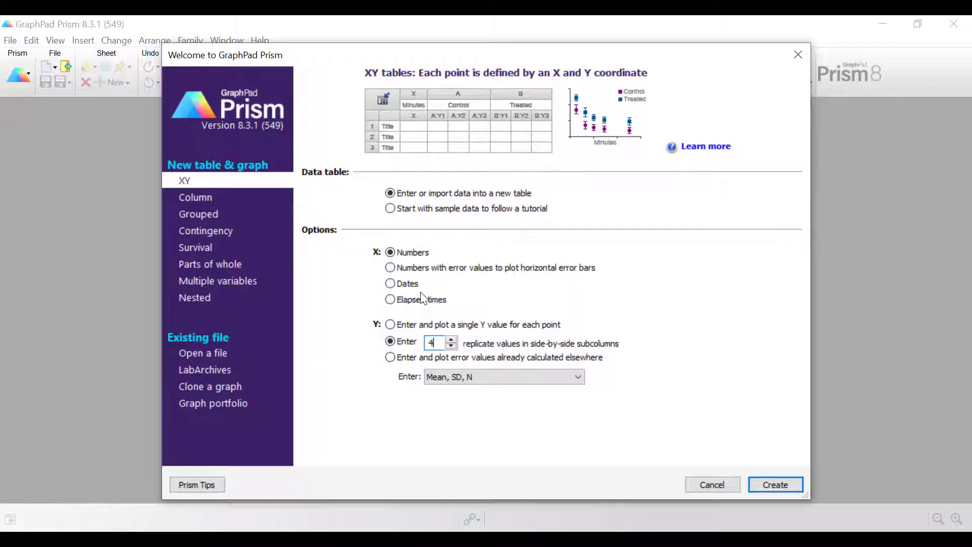
left_click(783, 478)
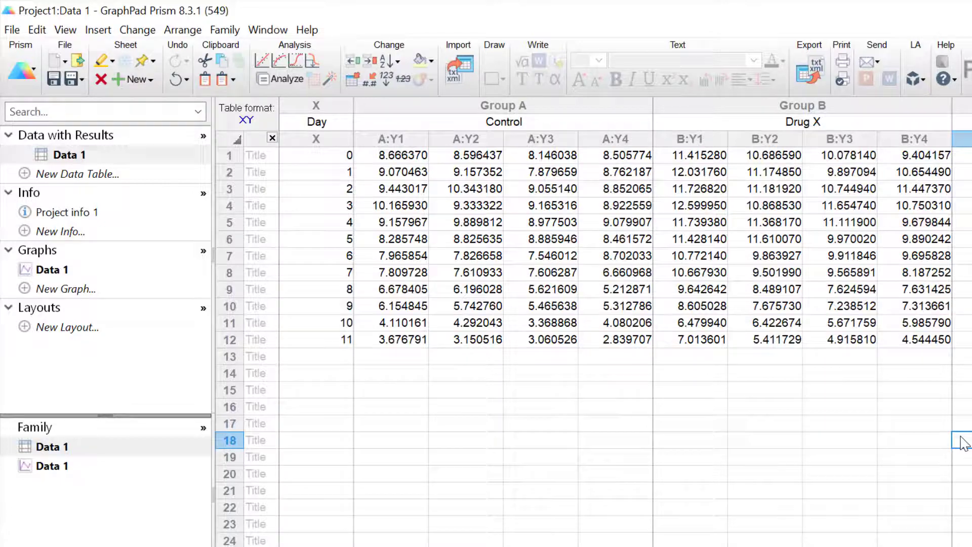
- Change the Data 1 graph to repeated measures with each replicate connected
left_click(48, 269)
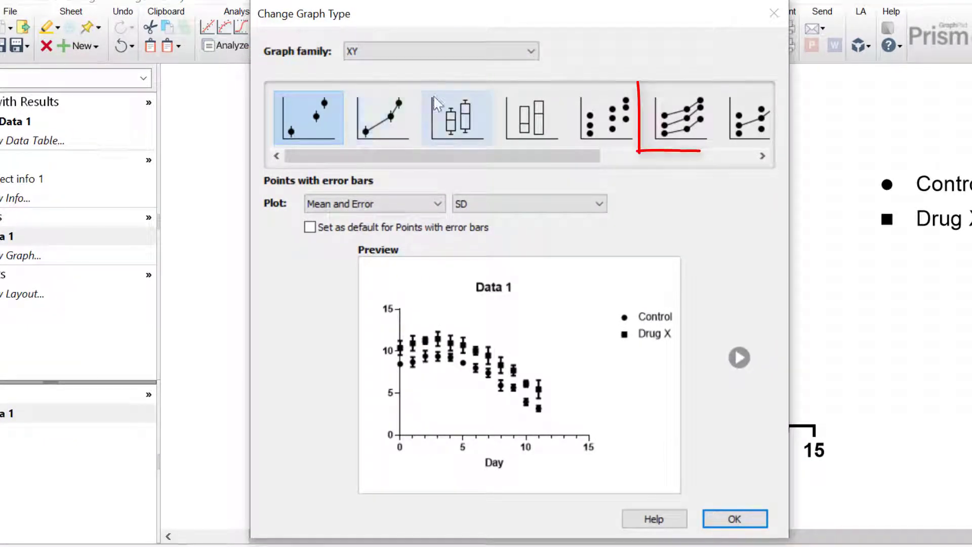
left_click(671, 132)
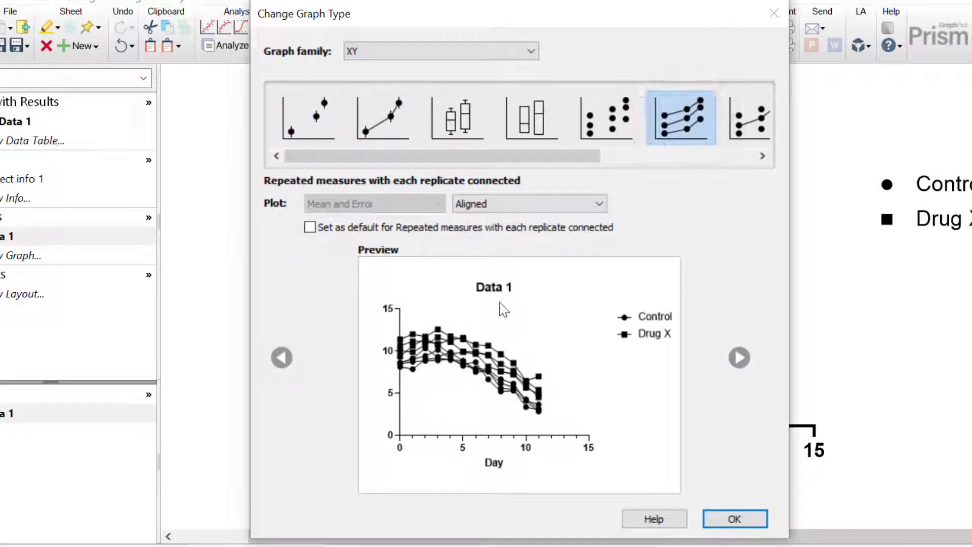
left_click(735, 519)
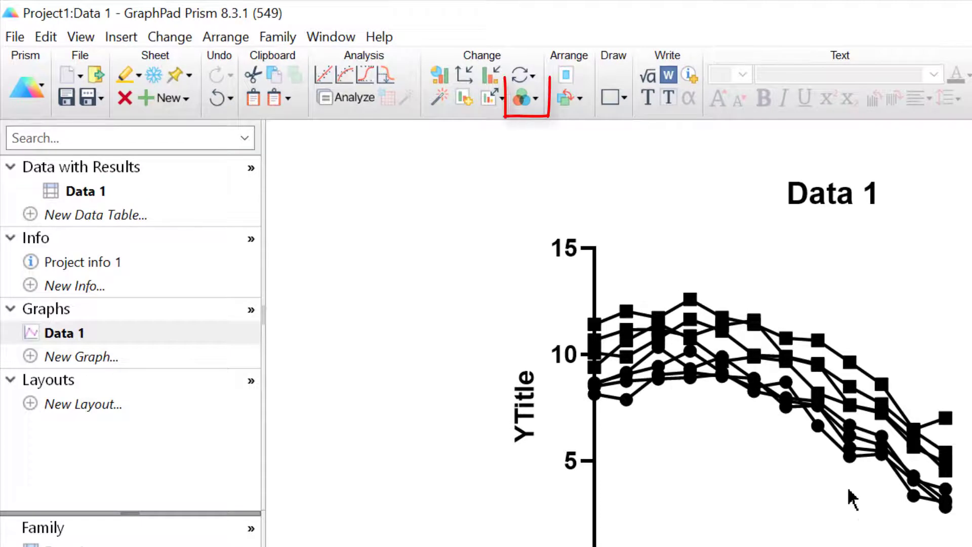
- Apply the Pearl colour scheme to the Data 1 graph
left_click(522, 101)
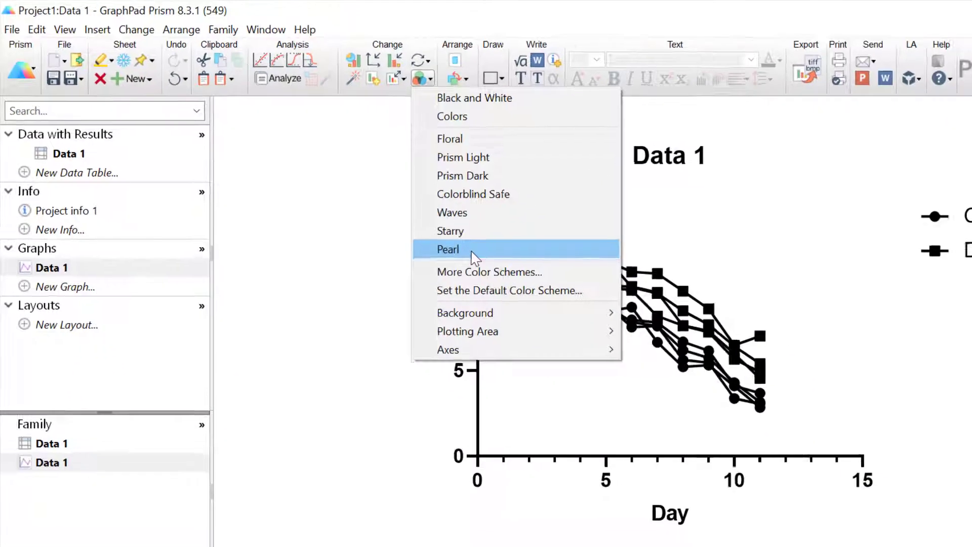
left_click(586, 311)
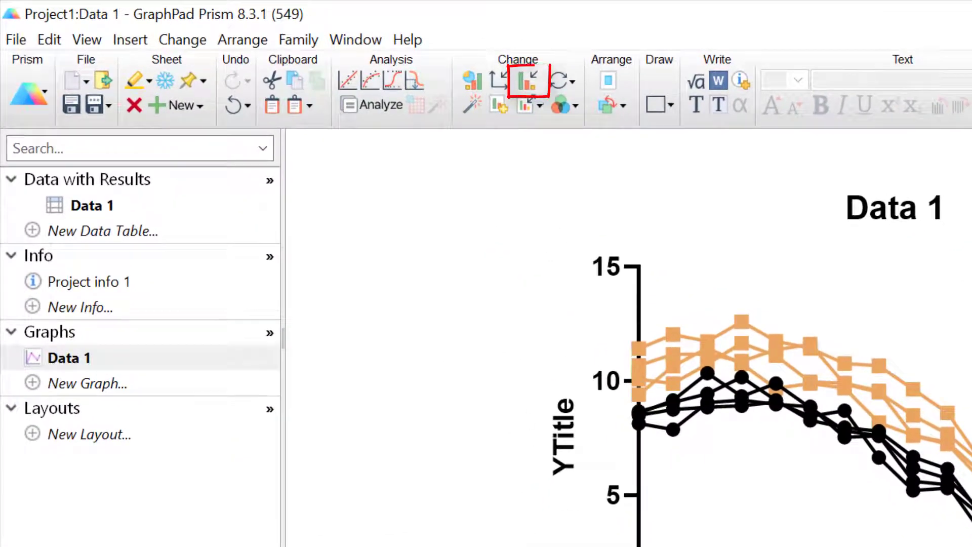
- Turn off Show symbols for both the Control and Drug X data sets
left_click(527, 81)
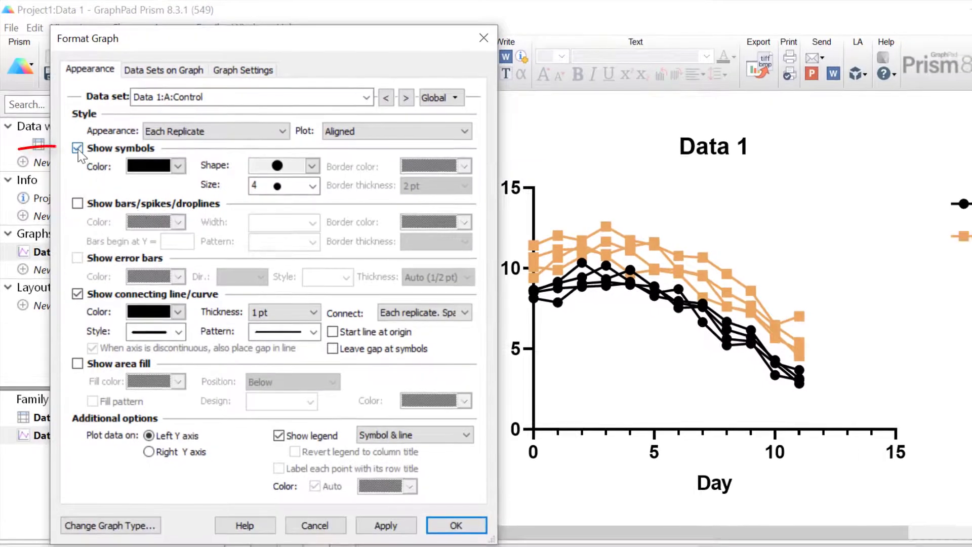
left_click(108, 205)
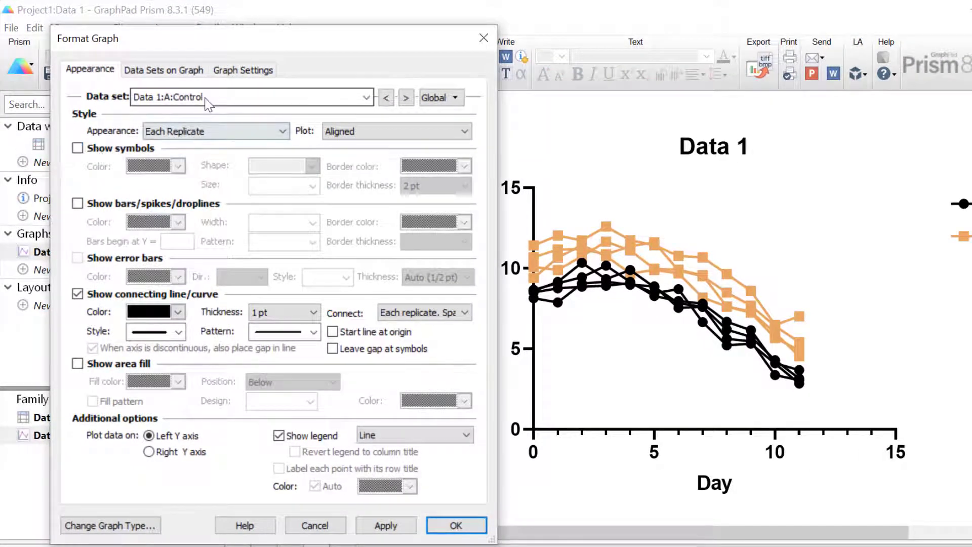
left_click(406, 97)
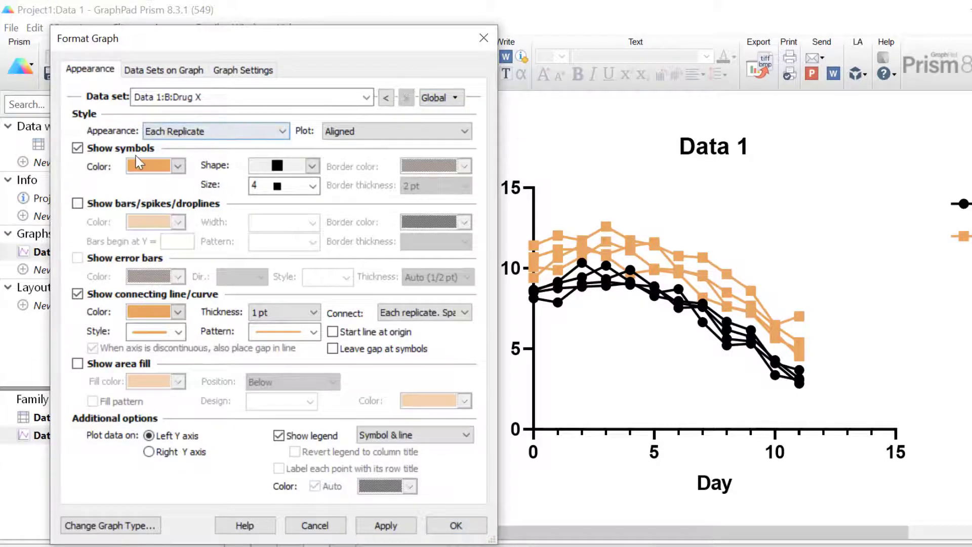
left_click(77, 149)
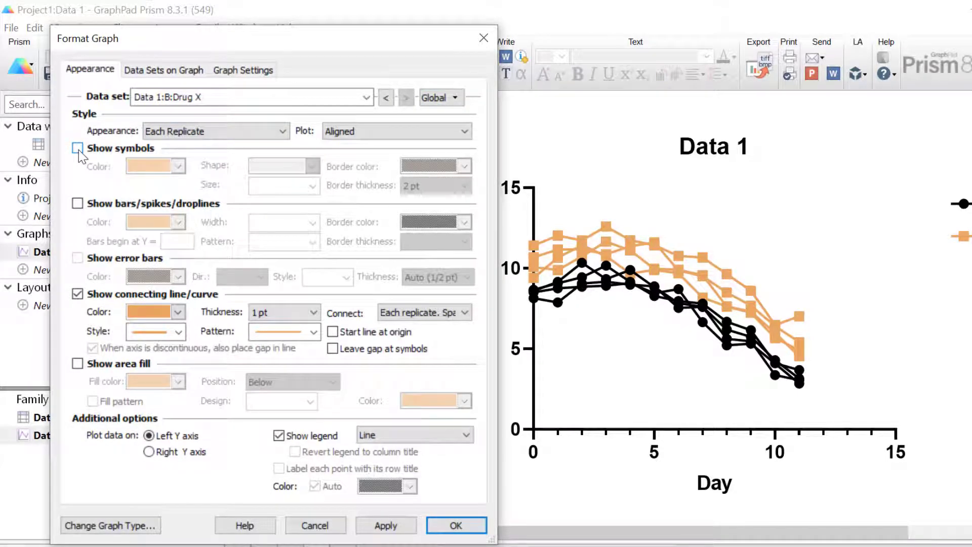
left_click(445, 526)
left_click_drag(432, 533, 534, 533)
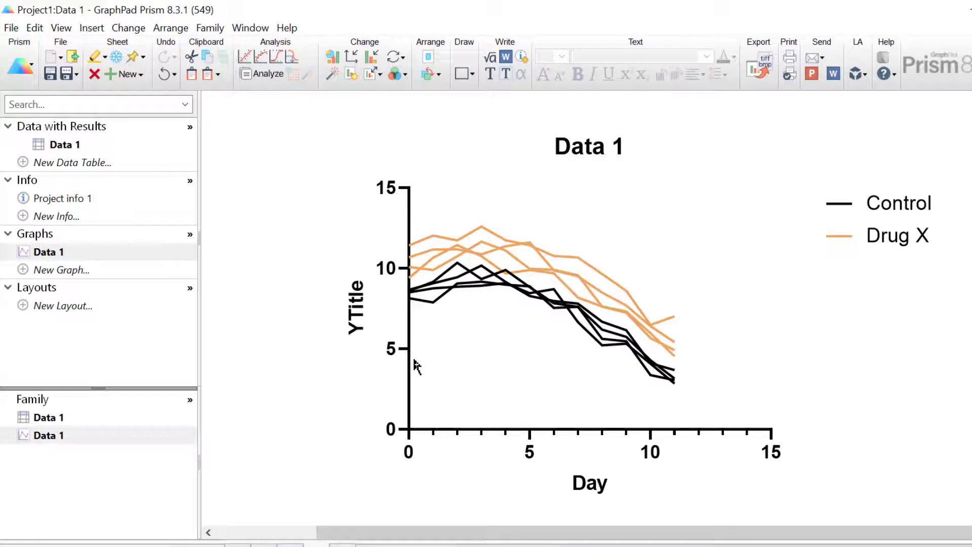
- Title the Y axis 'Concentration (ng/mL)'
left_click(346, 319)
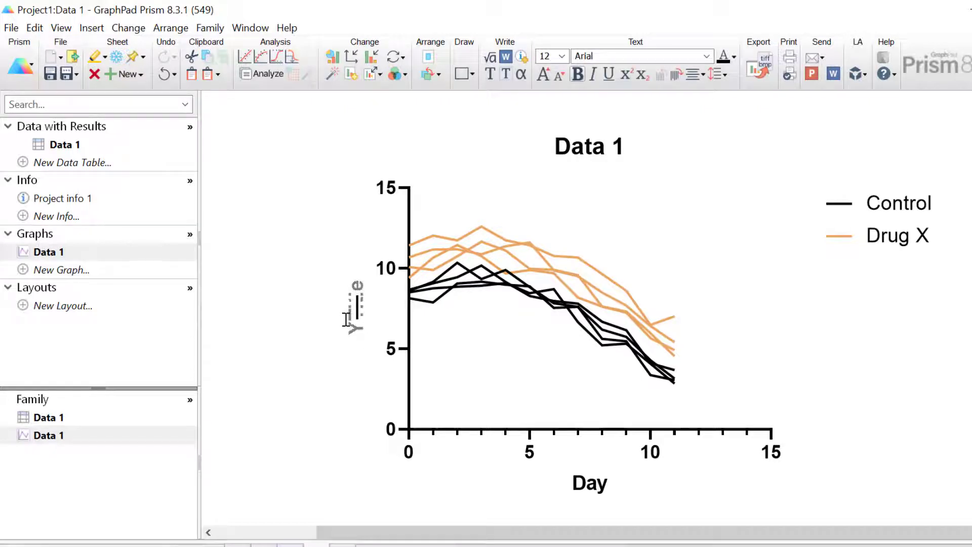
type("COn")
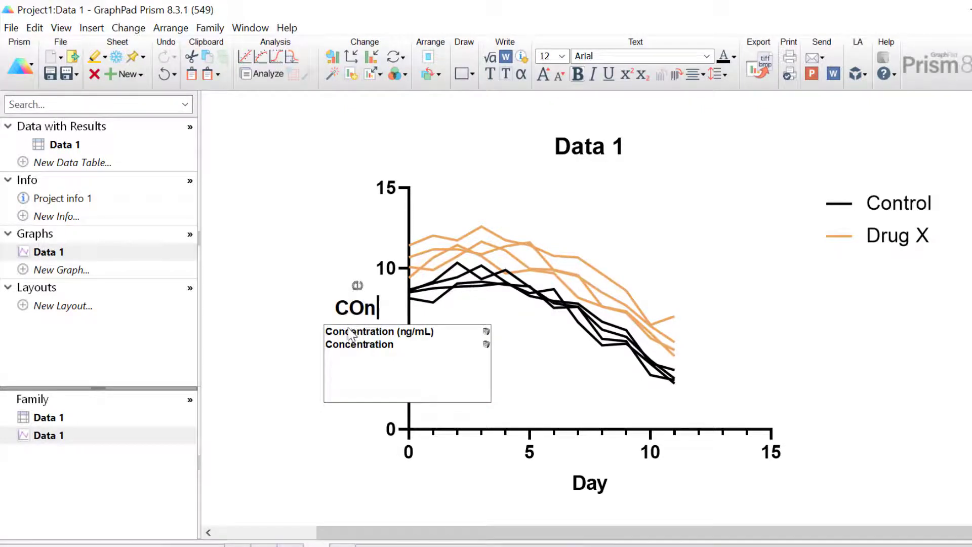
left_click(379, 331)
type("c")
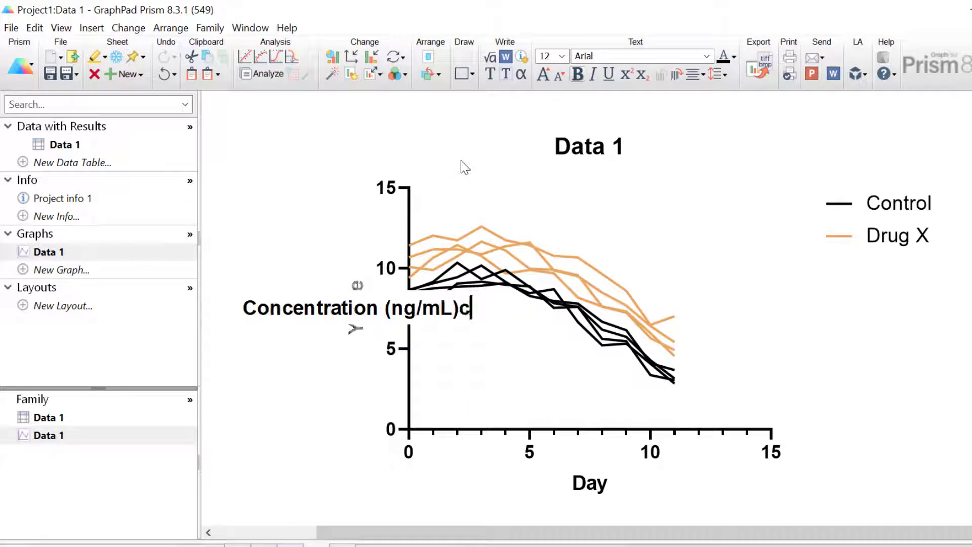
key("BackSpace")
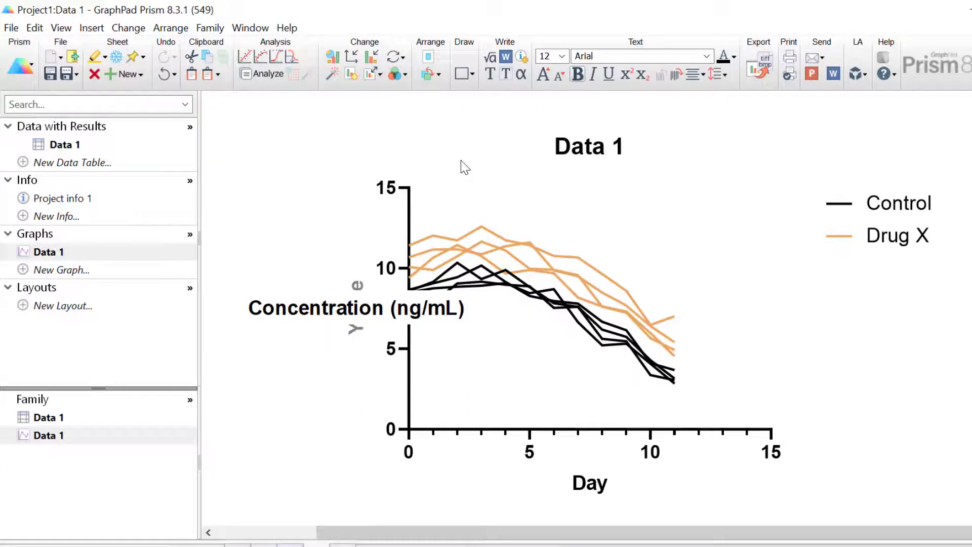
left_click(462, 158)
- Rename the graph title from Data 1 to 'Spaghetti plot'
left_click(580, 161)
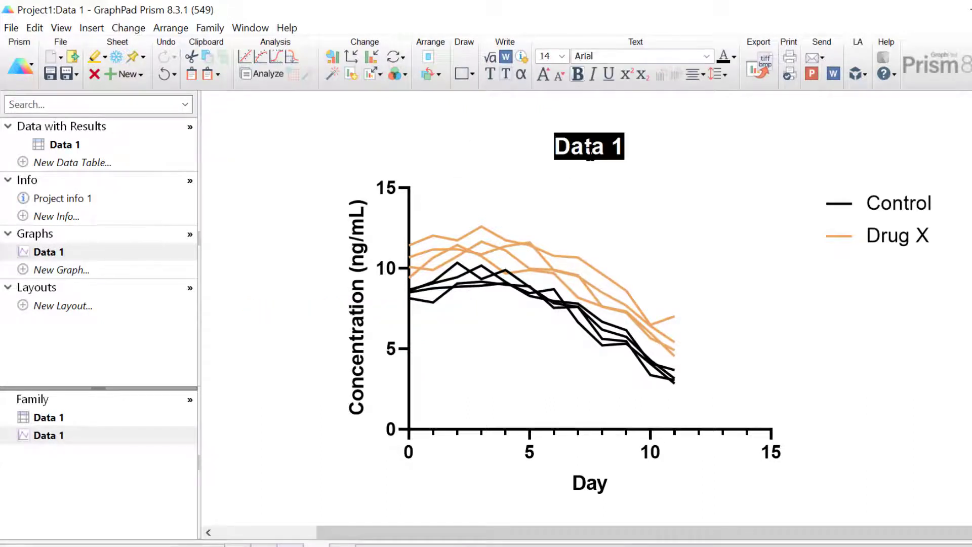
type("Spag")
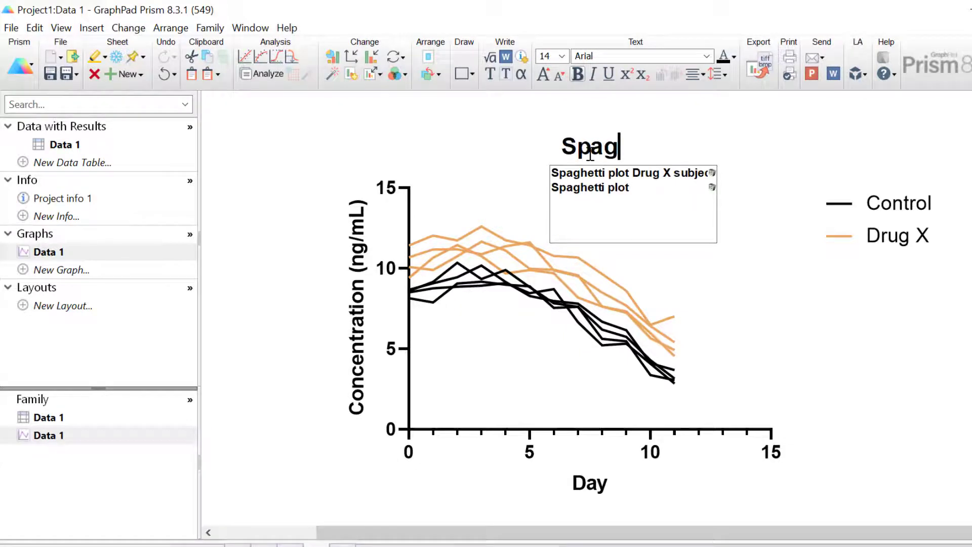
left_click(590, 187)
left_click(909, 438)
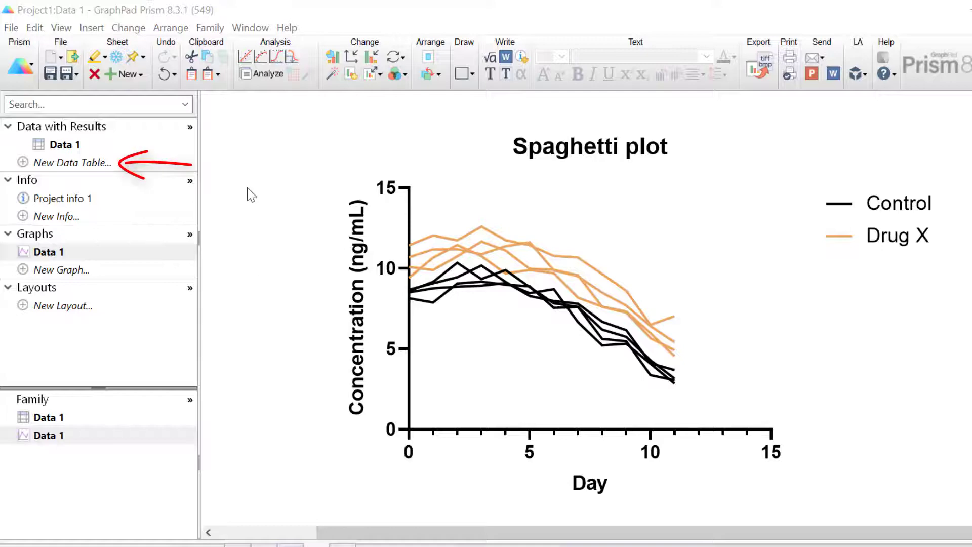
- Create a second XY table and copy the Day column from Data 1
left_click(95, 163)
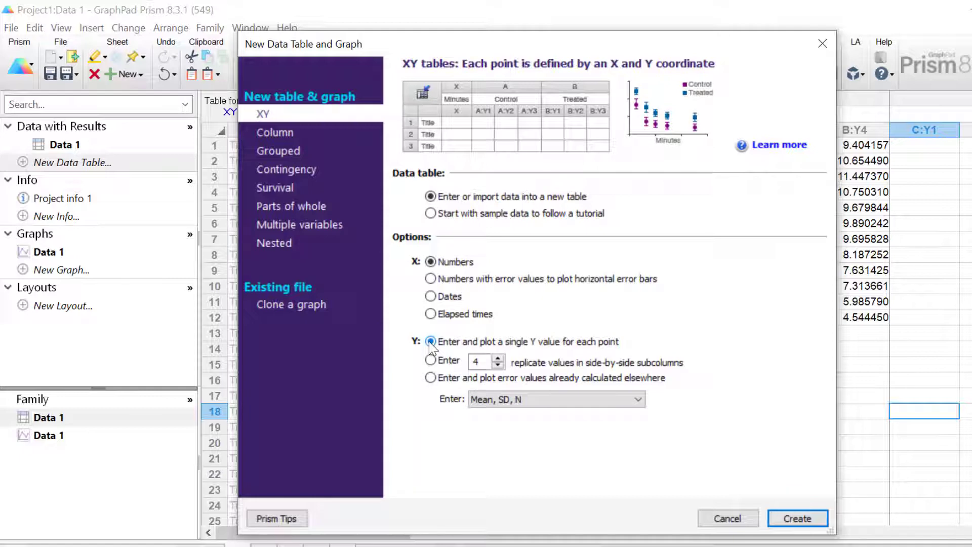
left_click(775, 514)
left_click(122, 148)
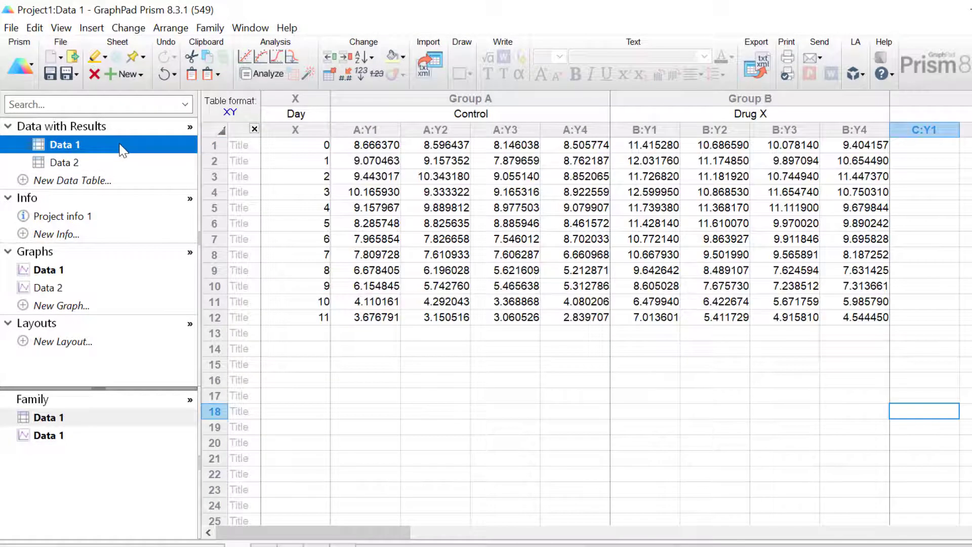
left_click(298, 98)
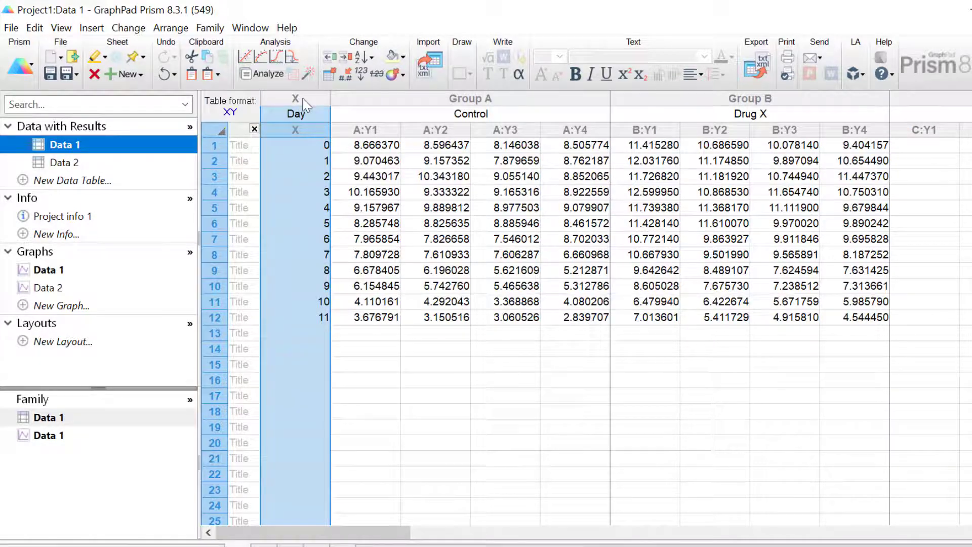
key("ctrl+c")
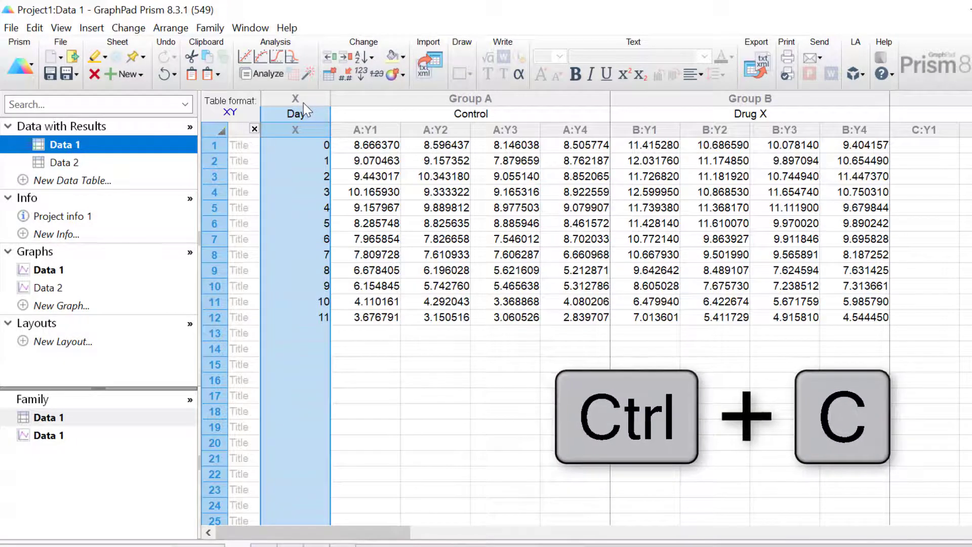
right_click(282, 166)
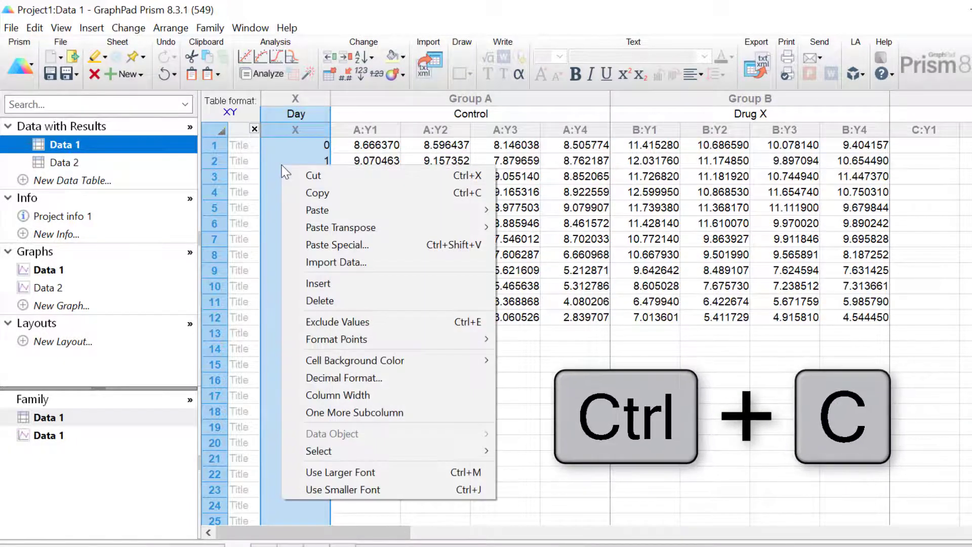
left_click(299, 192)
- Paste the Day values 0–11 into the X column of Data 2
left_click(115, 163)
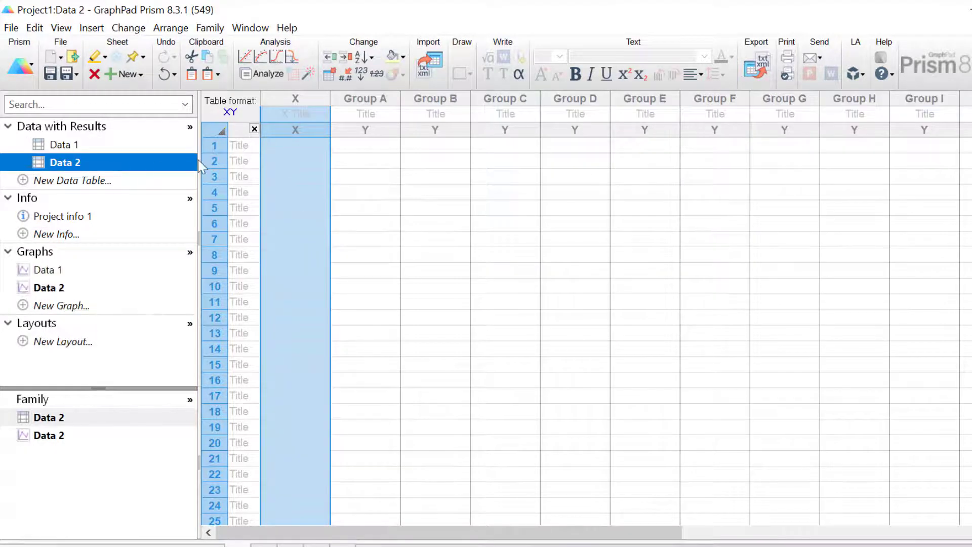
left_click(291, 113)
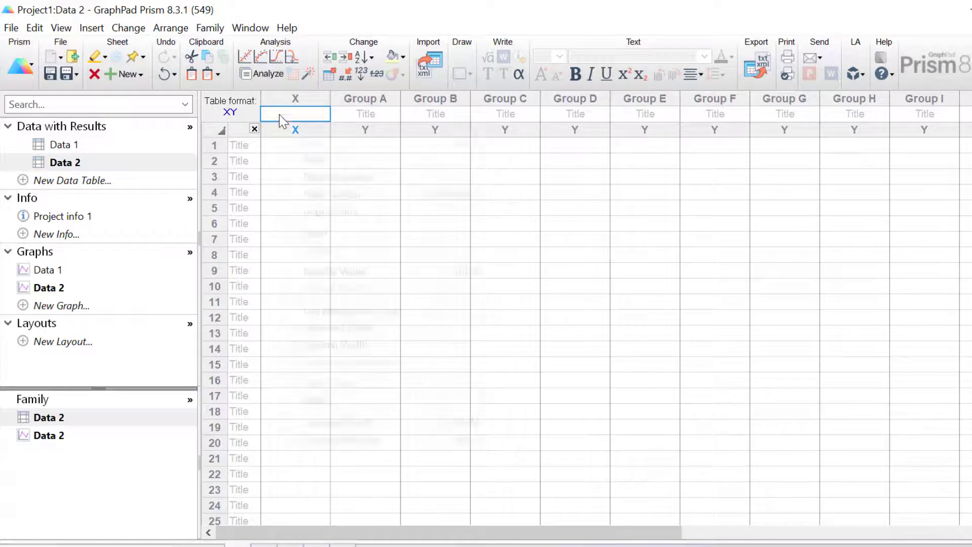
right_click(279, 114)
mouse_move(310, 158)
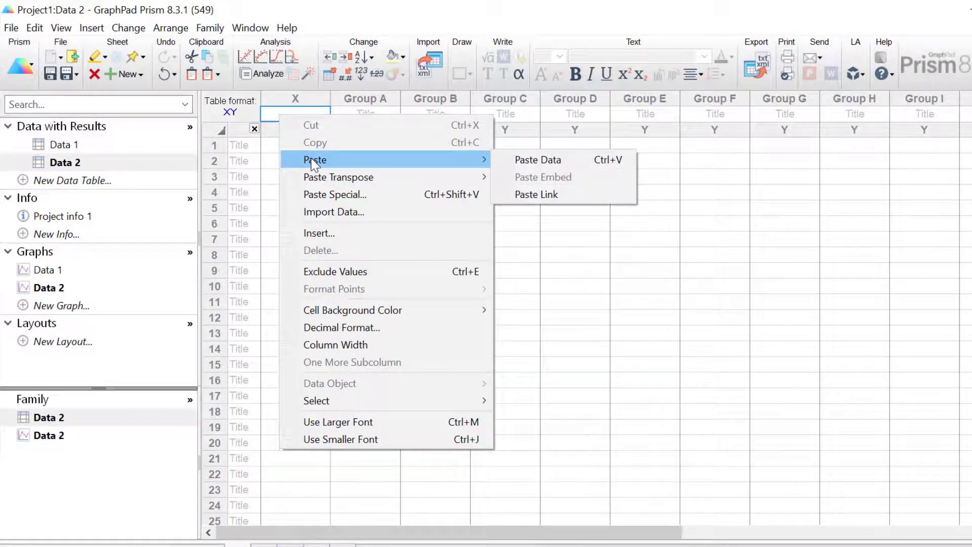
left_click(525, 160)
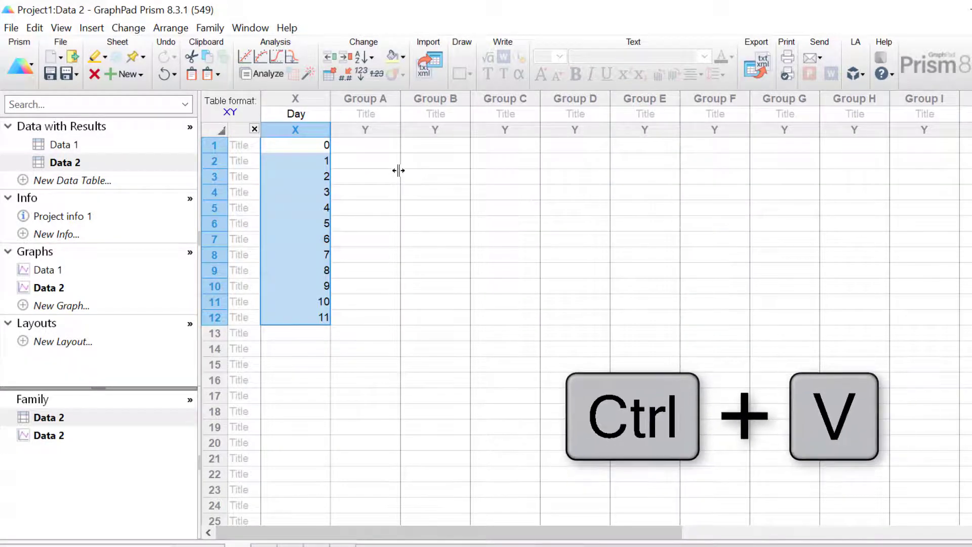
left_click(84, 147)
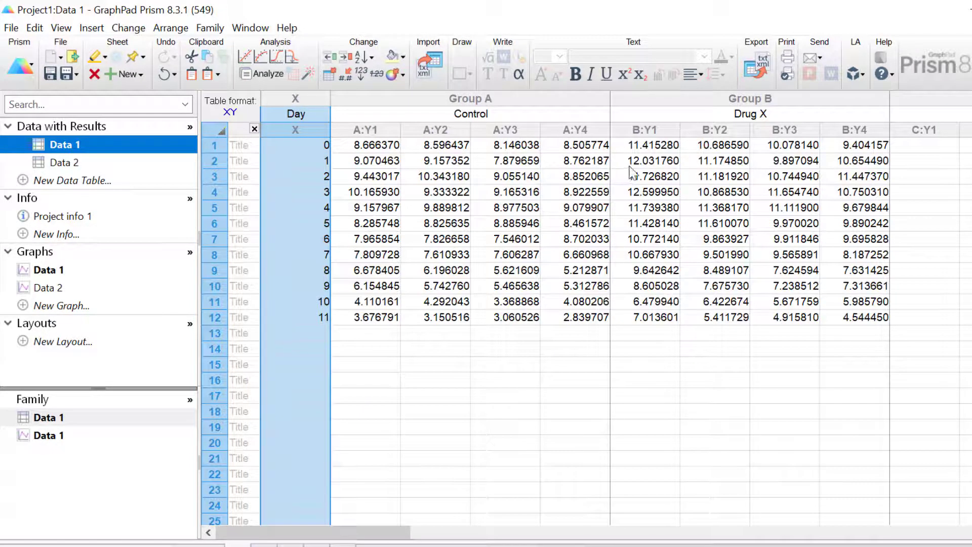
- Copy the four Drug X subject columns from Data 1 into Groups A–D of Data 2
left_click_drag(653, 145, 724, 208)
left_click_drag(774, 263, 876, 321)
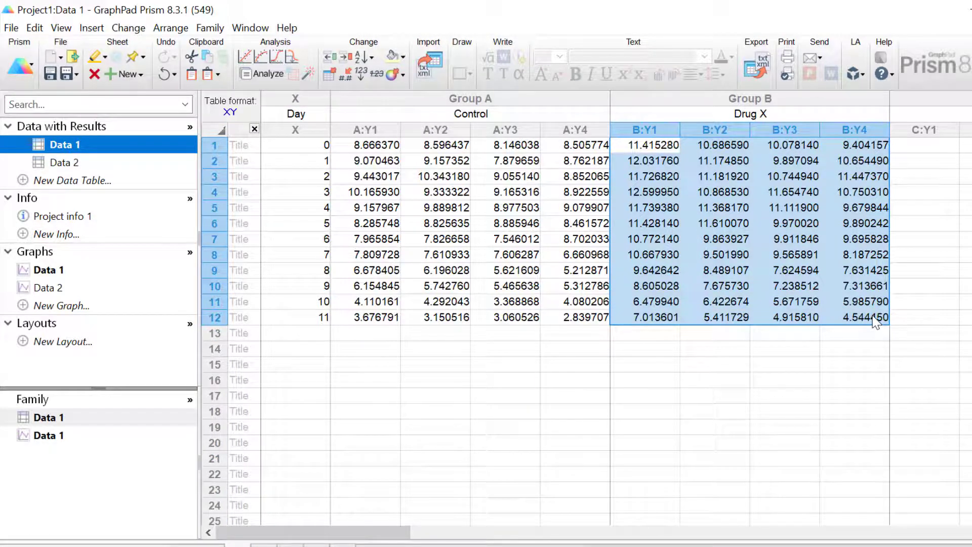
left_click(105, 164)
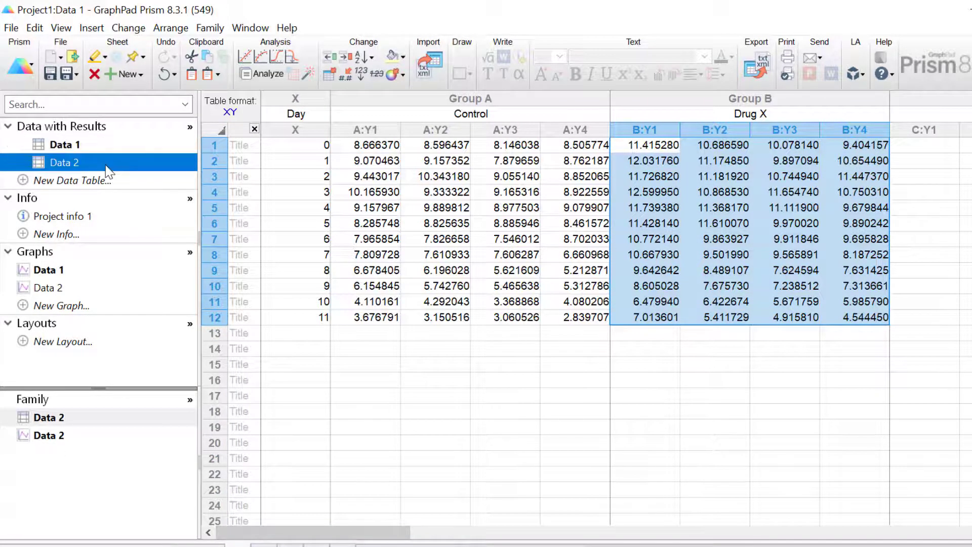
left_click(372, 147)
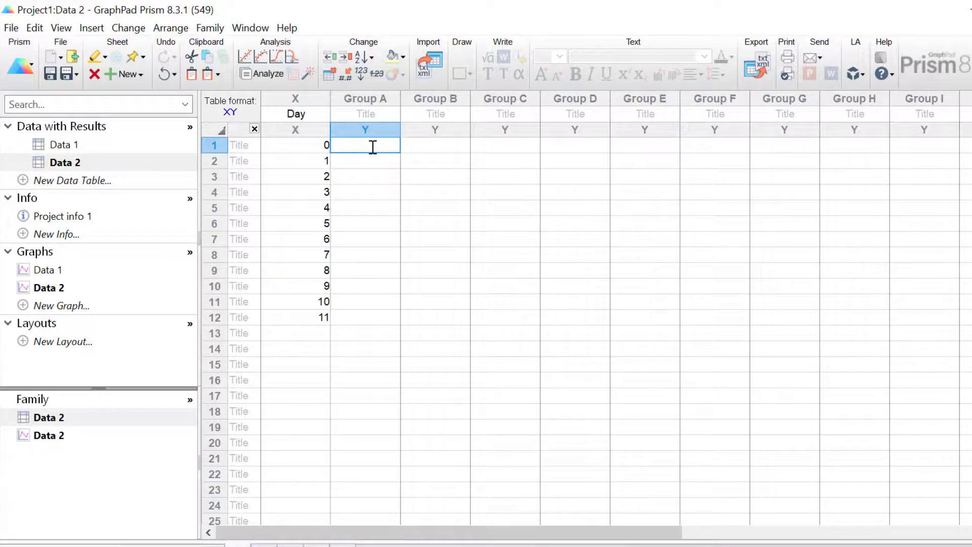
key("ctrl+v")
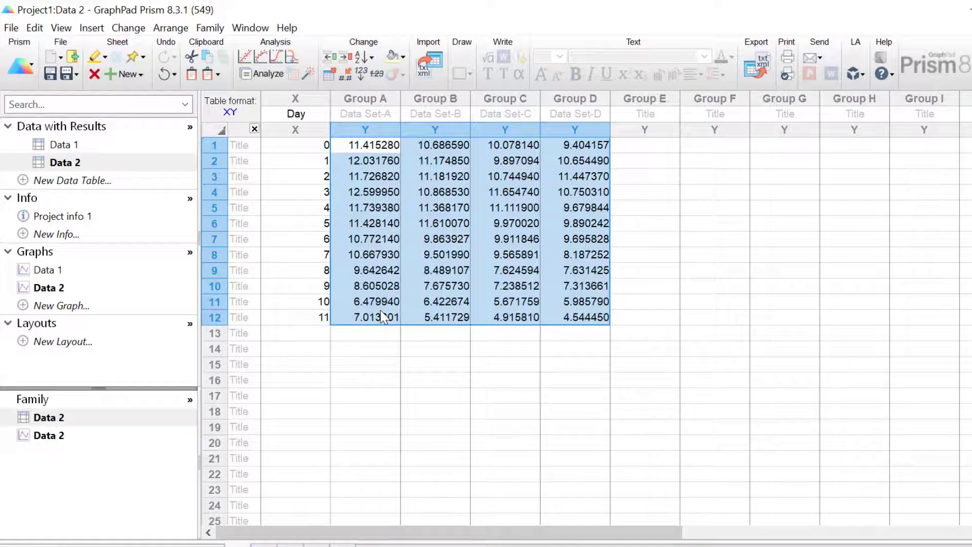
double_click(367, 119)
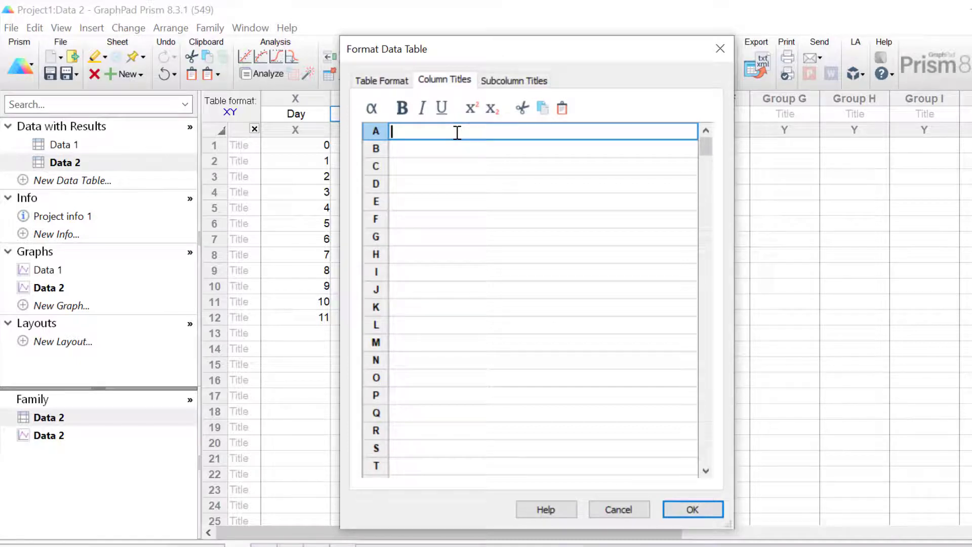
- Title the Data 2 columns Subject 1, Subject 2, Subject 3 and Subject 4
type("Su")
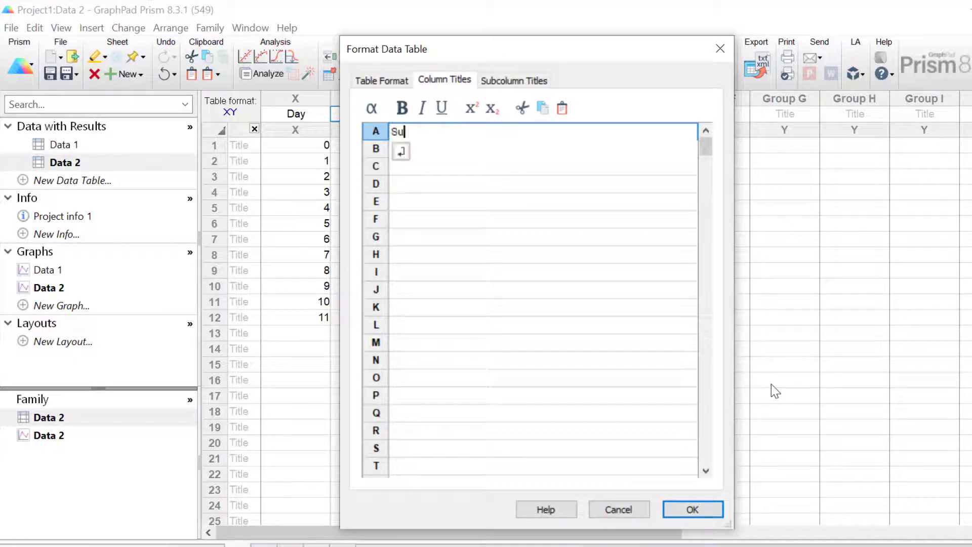
type("bject 1")
key("Return")
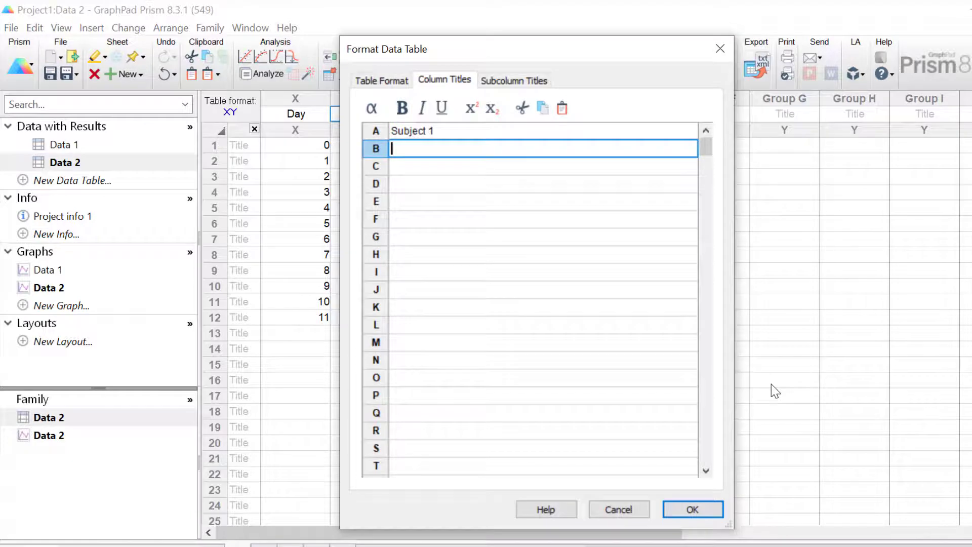
type("Su")
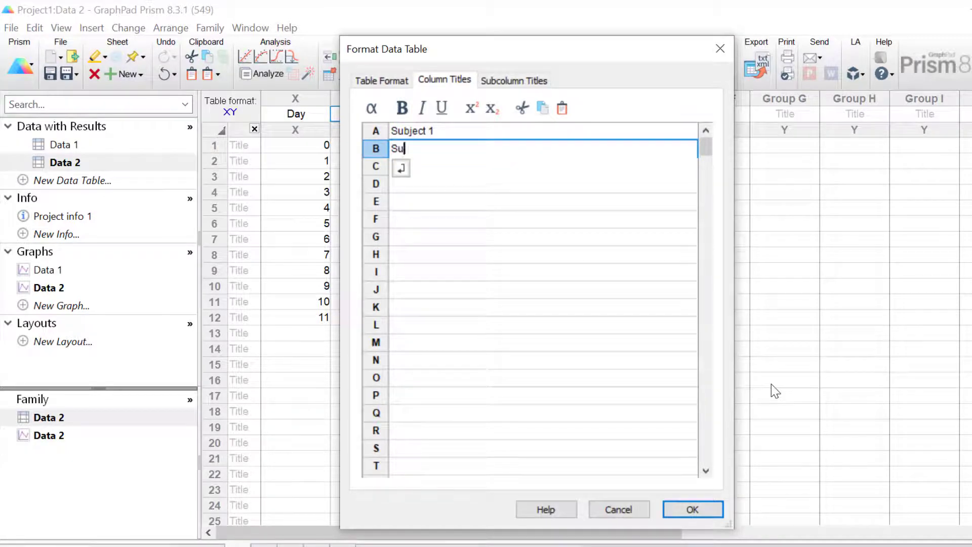
type("bject 2")
key("Return")
type("Su")
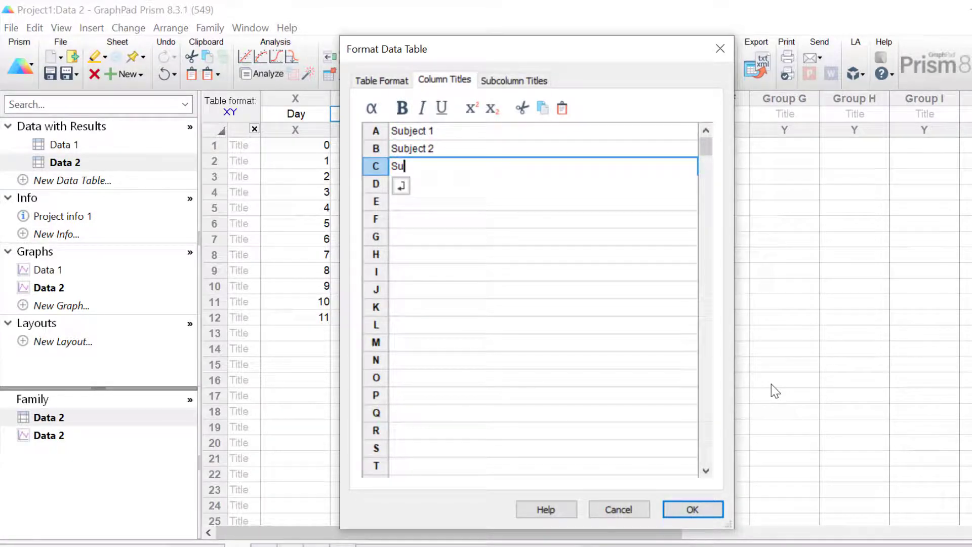
type("bect 3")
key("Return")
type("Subject 4")
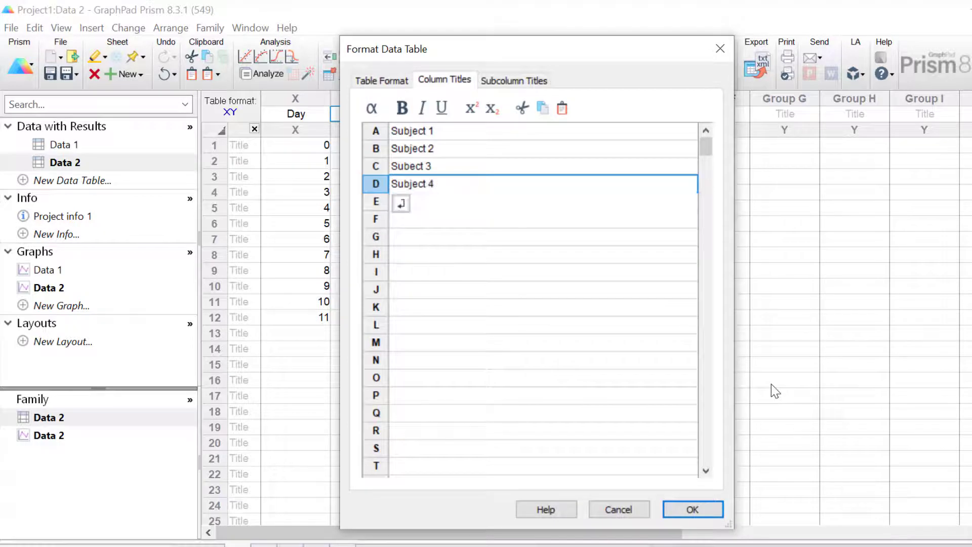
key("Up")
key("Left")
key("Left")
key("Left")
key("Left")
key("Left")
type("j")
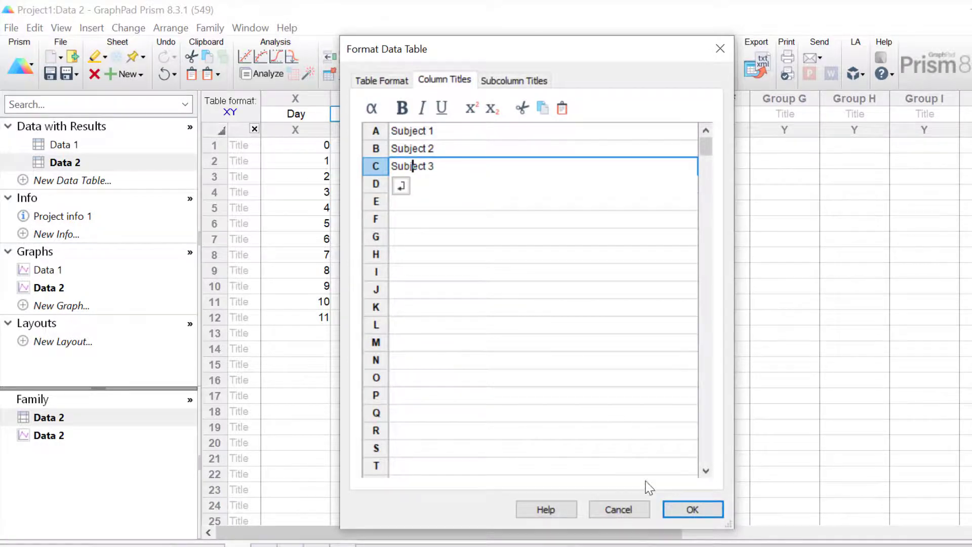
left_click(685, 511)
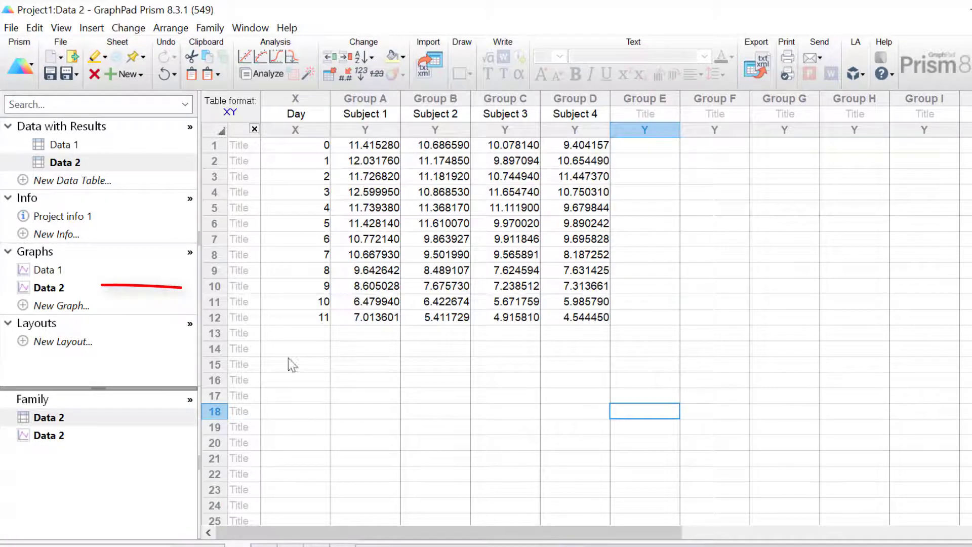
- Make the Data 2 graph a connecting-line-only XY plot without symbols
left_click(55, 287)
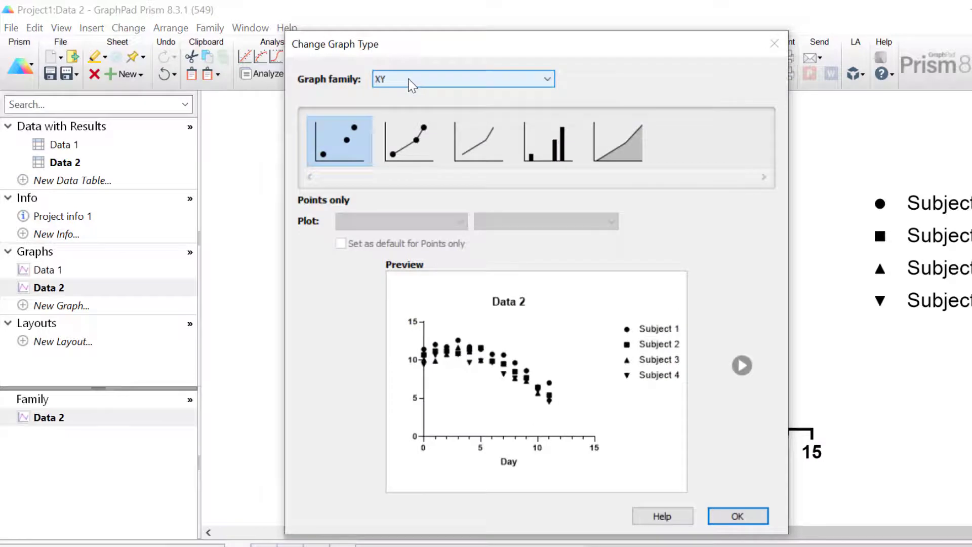
left_click(465, 147)
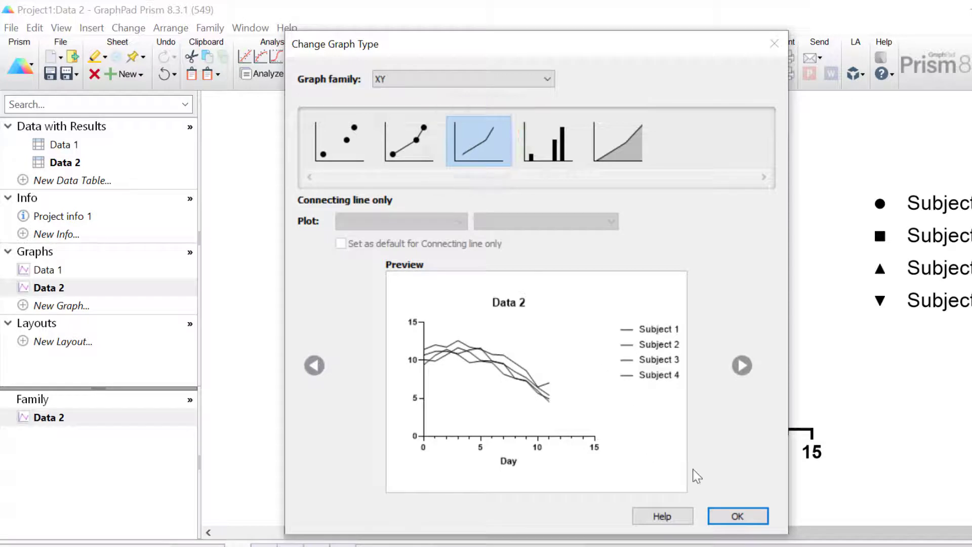
left_click(738, 517)
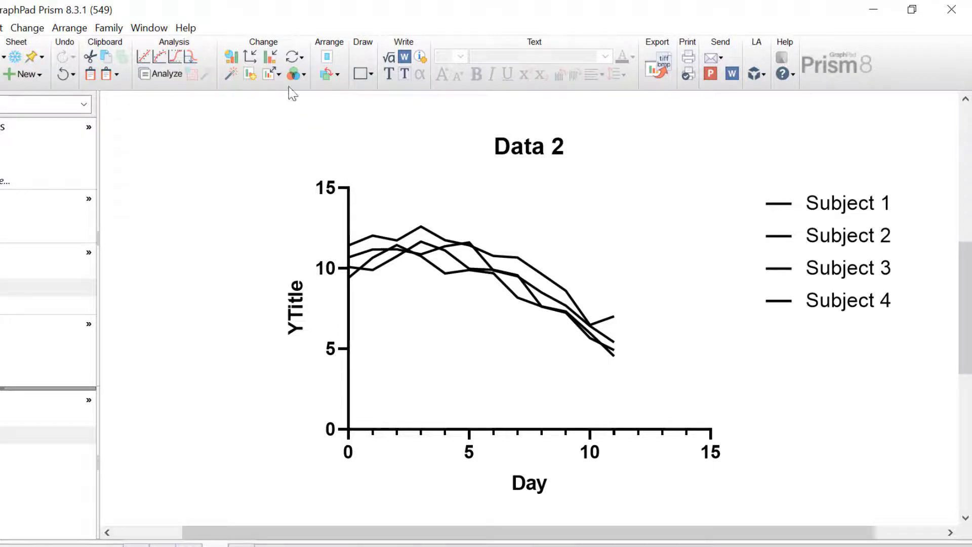
- Recolour the four Data 2 subject lines with the Pearl scheme
left_click(296, 76)
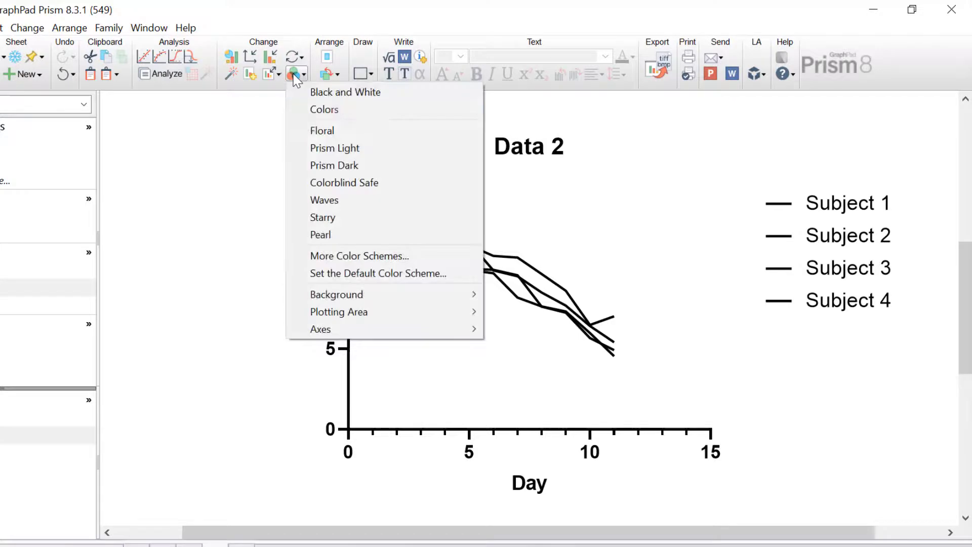
left_click(343, 235)
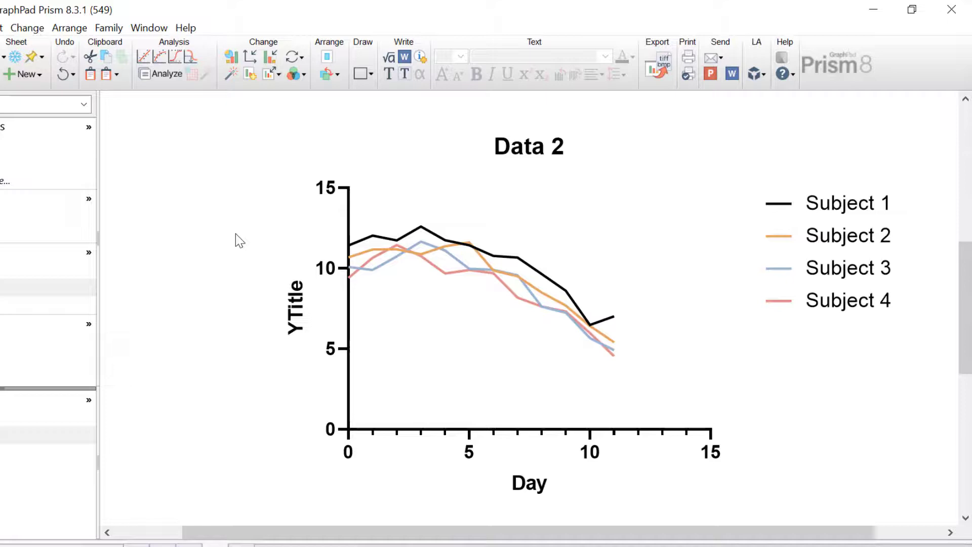
- Change the Y-axis title to 'Concentration (ng/mL)' using the autocomplete suggestion
double_click(288, 321)
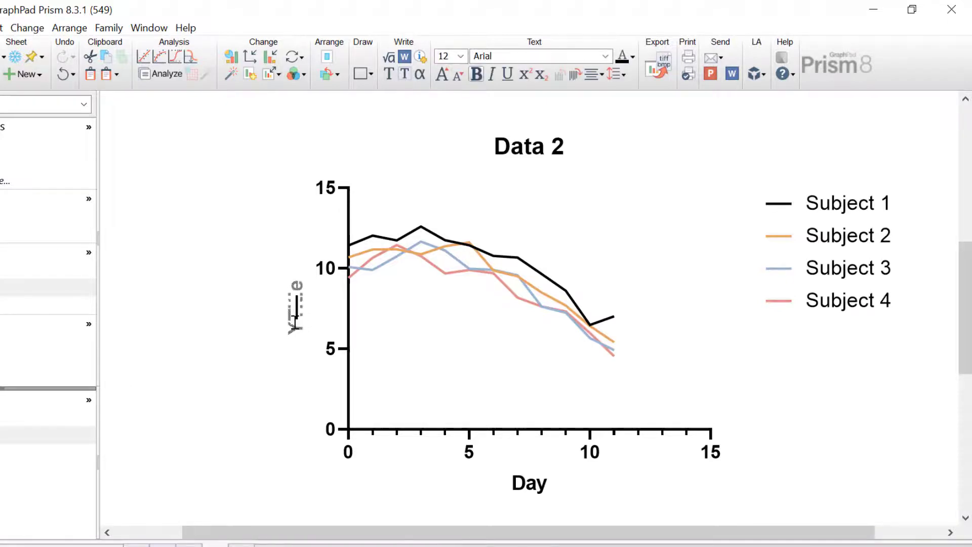
type("Con")
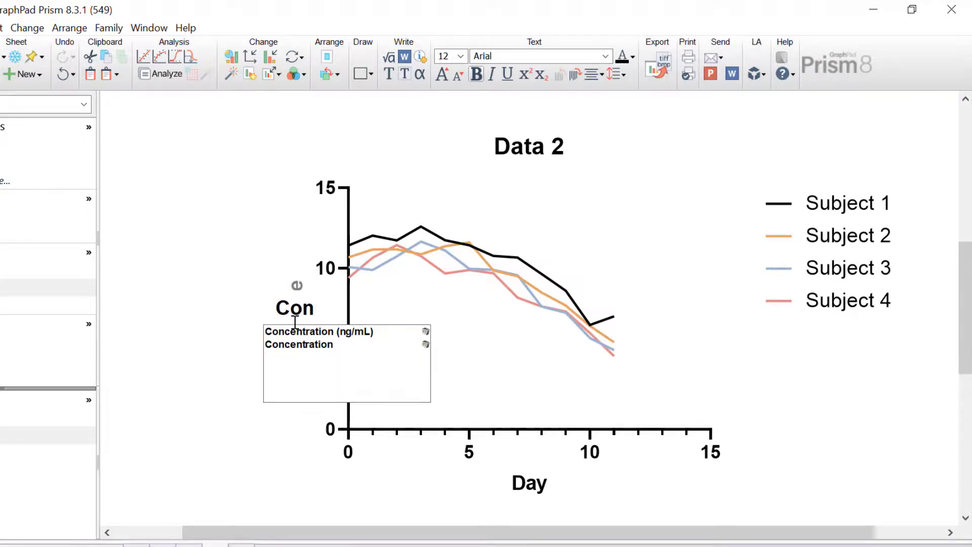
left_click(297, 331)
- Retitle the Data 2 graph 'Spaghetti plot Drug X subjects'
double_click(537, 147)
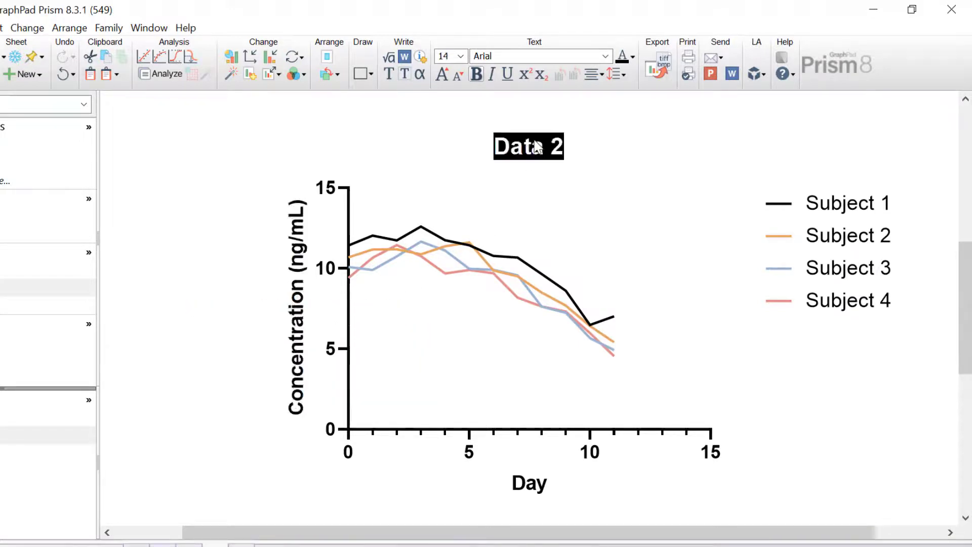
type("SP")
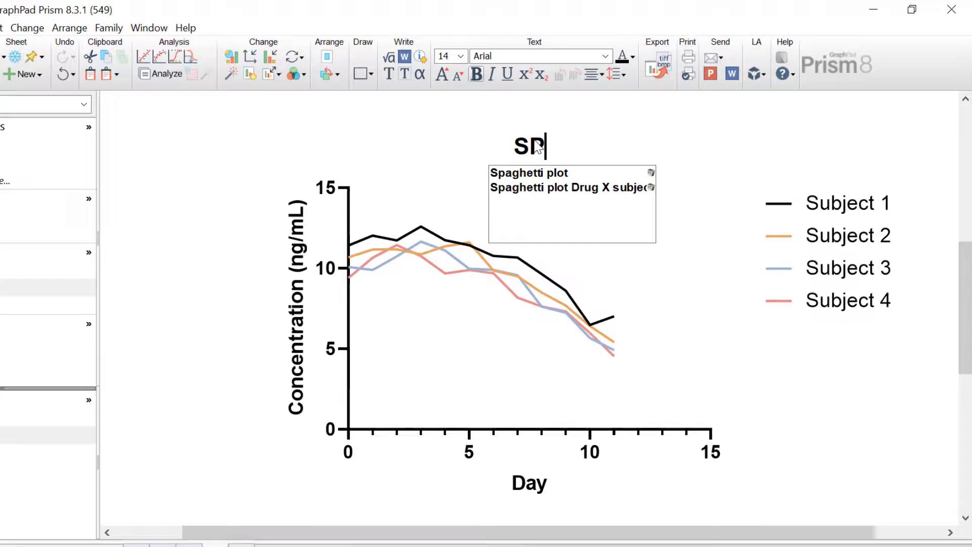
left_click(535, 193)
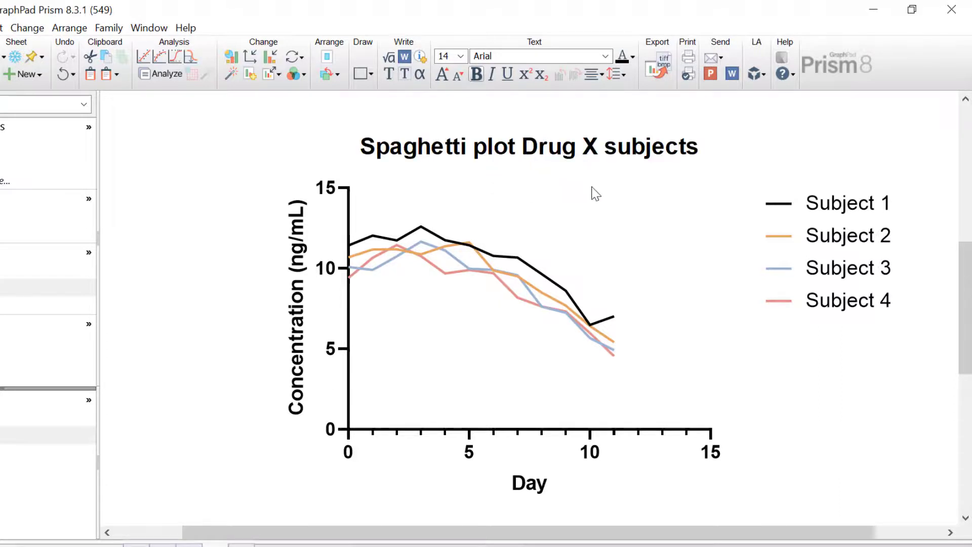
left_click(749, 150)
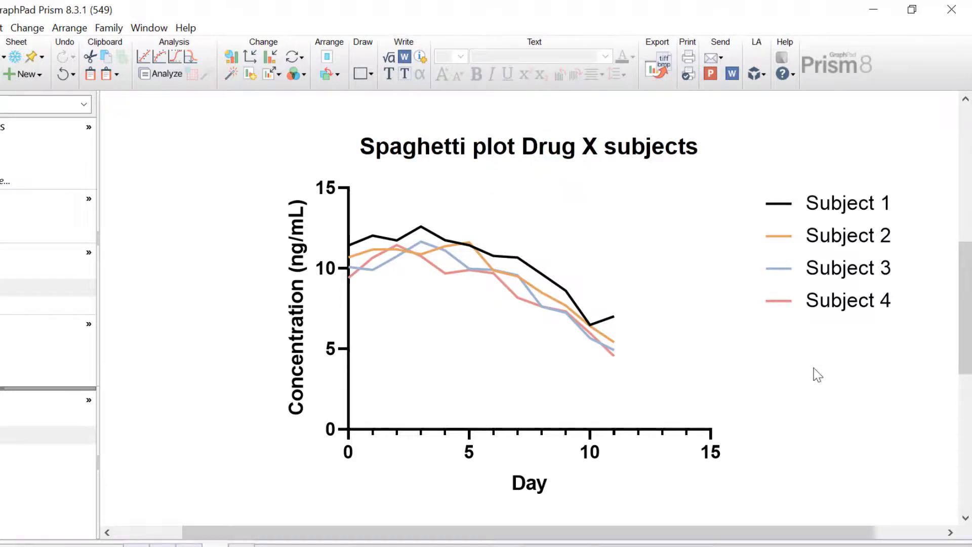